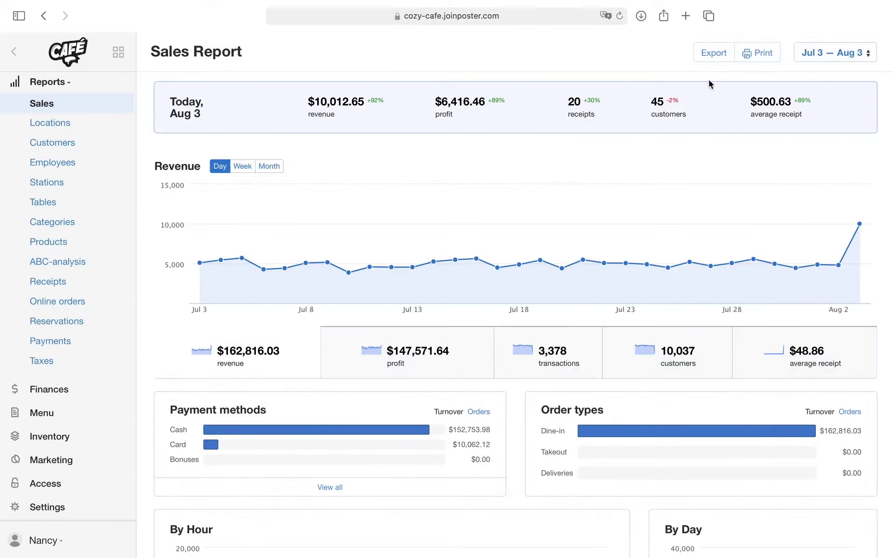
Bring up the date-range calendar for the Sales Report
{"action": "left_click", "coordinate": [799, 55]}
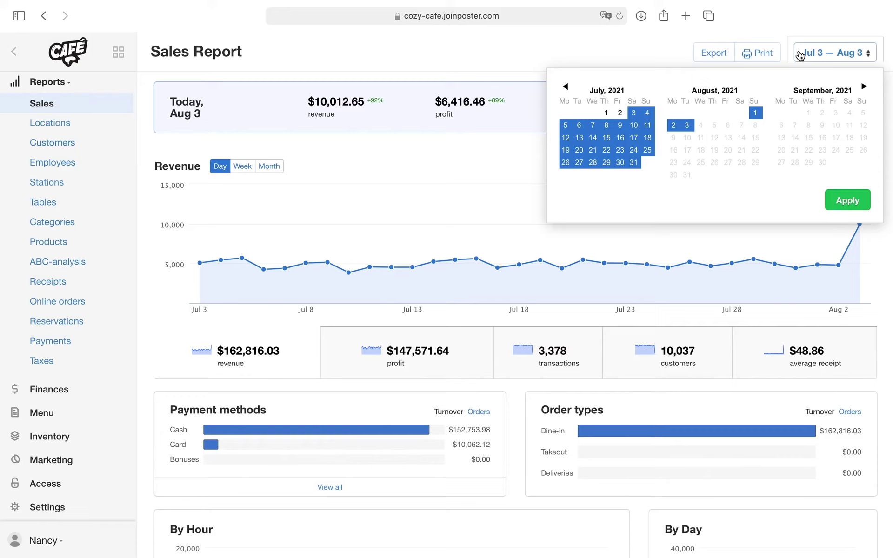
Set the sales report's date range to Jun 1 – Jun 30 and apply it
{"action": "left_click", "coordinate": [799, 56]}
{"action": "mouse_move", "coordinate": [199, 263]}
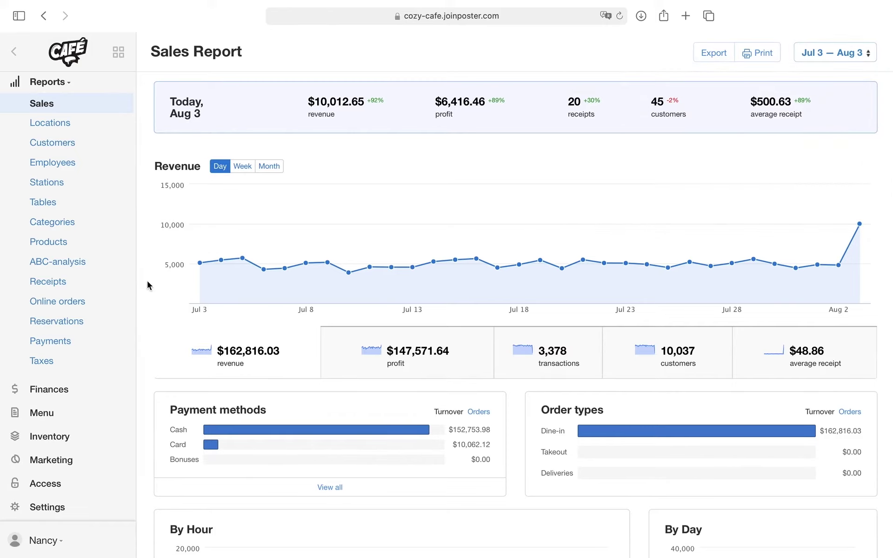
{"action": "left_click", "coordinate": [834, 53]}
{"action": "left_click", "coordinate": [565, 87]}
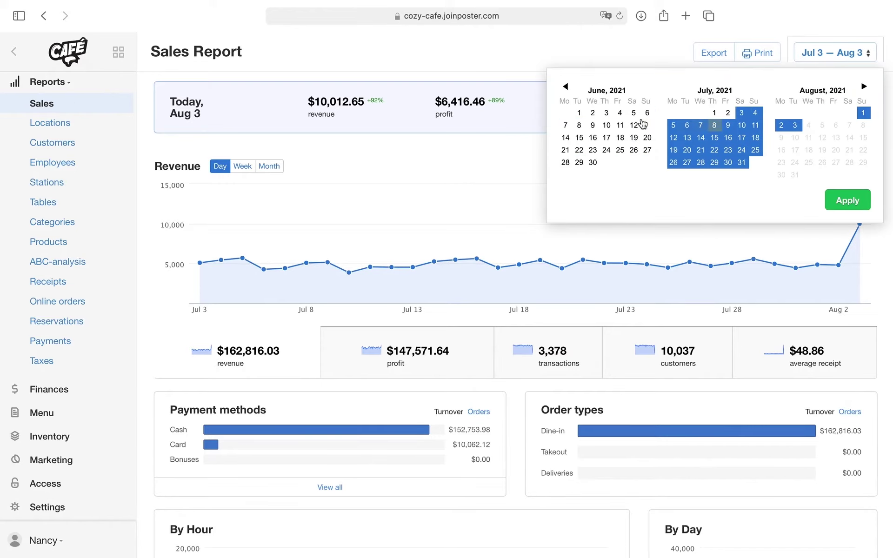
{"action": "left_click", "coordinate": [579, 113]}
{"action": "left_click", "coordinate": [592, 161]}
{"action": "left_click", "coordinate": [832, 201]}
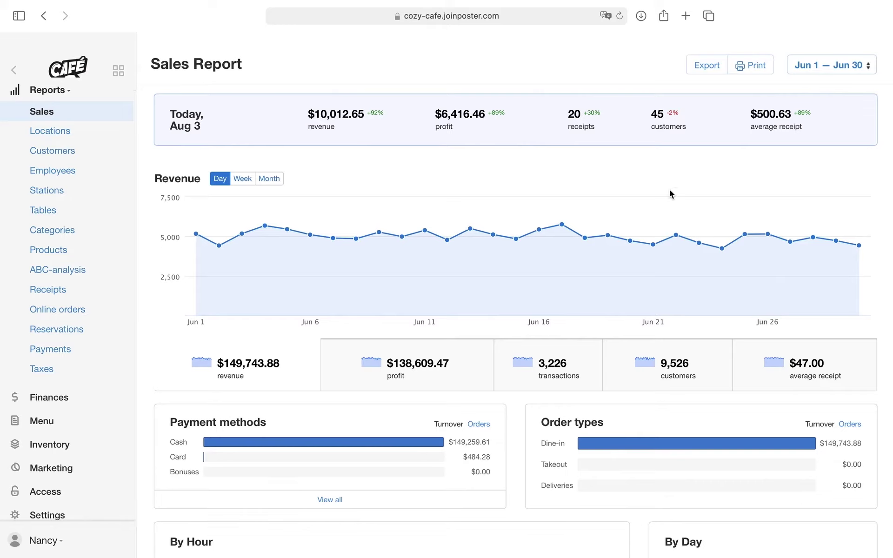
Chart June's profit by week, then day by day, and go to the receipts report
{"action": "left_click", "coordinate": [242, 179]}
{"action": "left_click", "coordinate": [412, 359]}
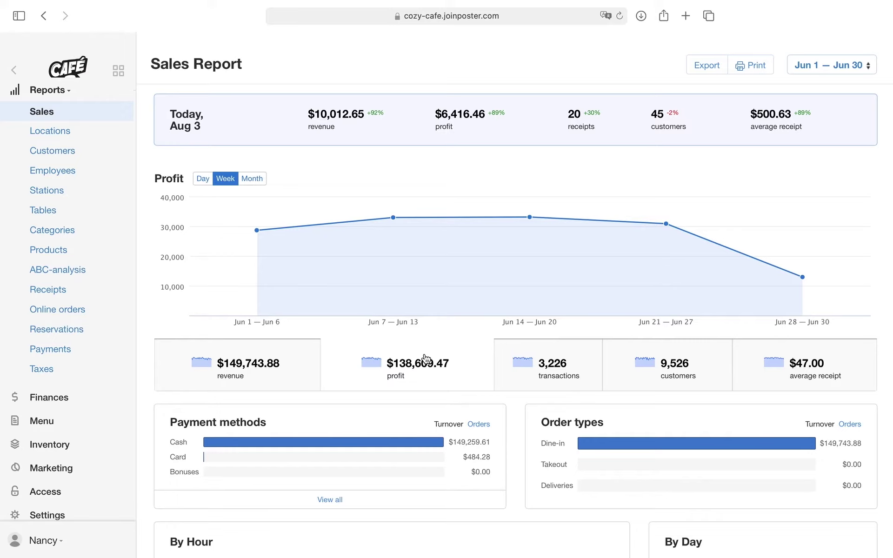
{"action": "left_click", "coordinate": [199, 179]}
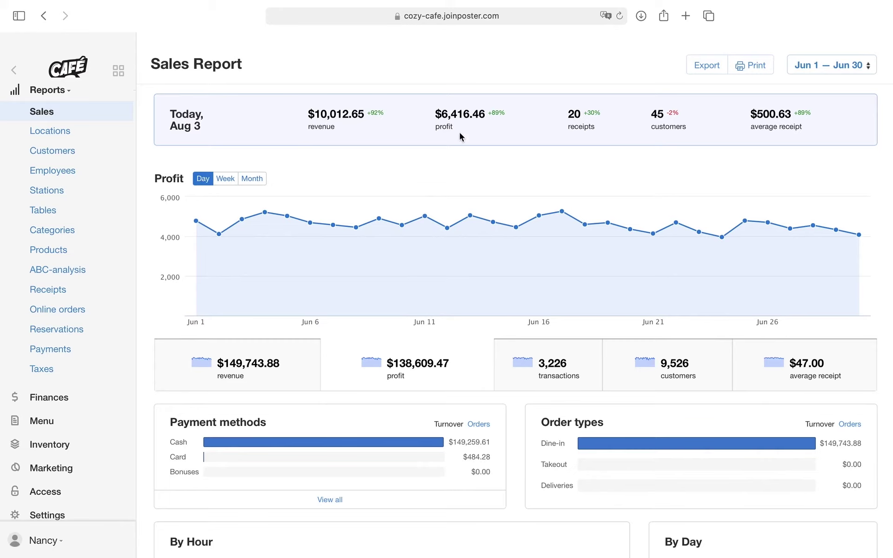
{"action": "left_click", "coordinate": [540, 217]}
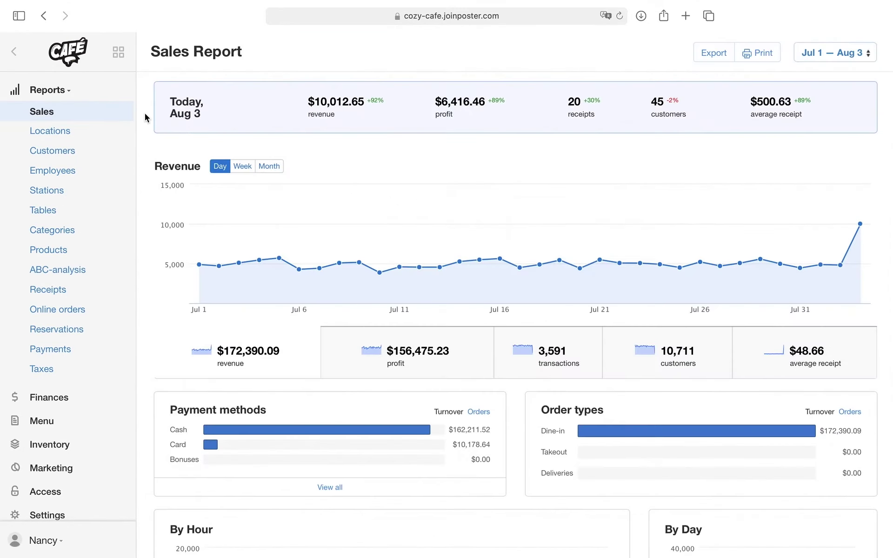
{"action": "scroll", "coordinate": [144, 113], "scroll_direction": "down", "scroll_amount": 3}
{"action": "scroll", "coordinate": [145, 113], "scroll_direction": "down", "scroll_amount": 2}
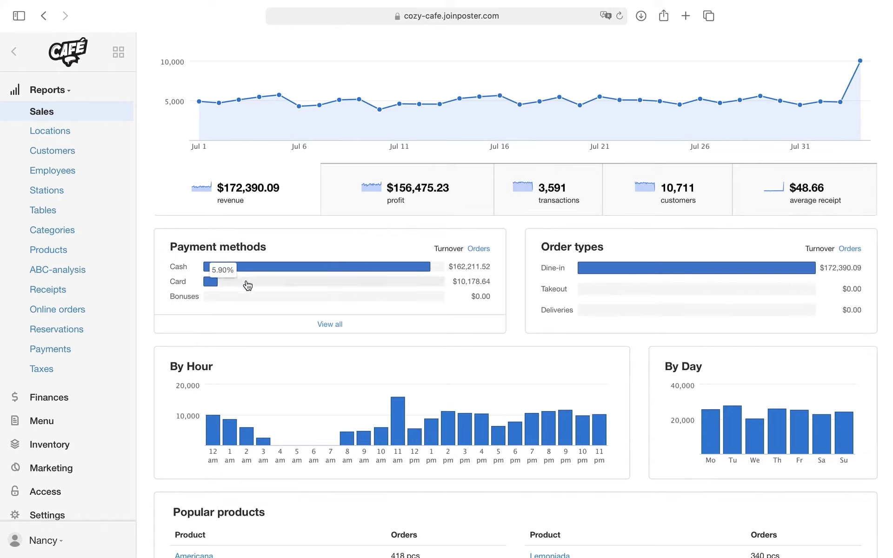
Switch the Payment methods and Order types cards to order counts
{"action": "left_click", "coordinate": [481, 250]}
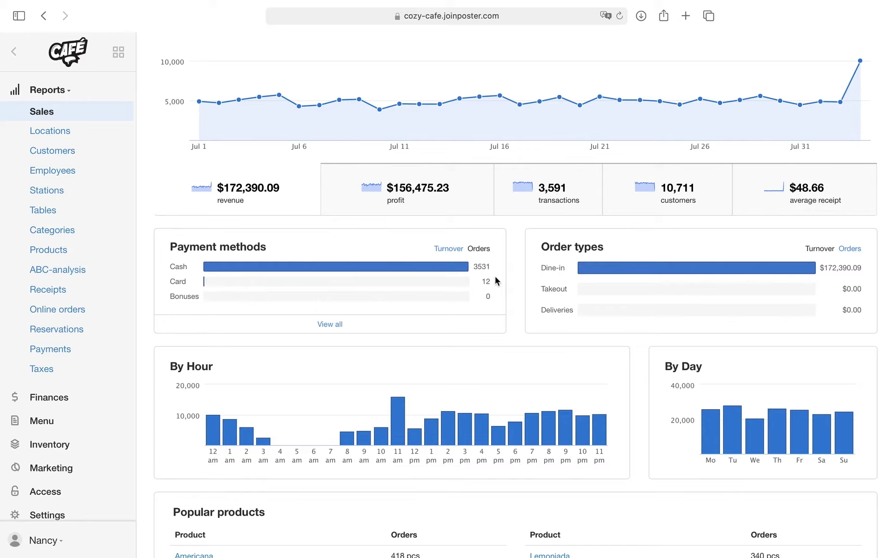
{"action": "mouse_move", "coordinate": [646, 267]}
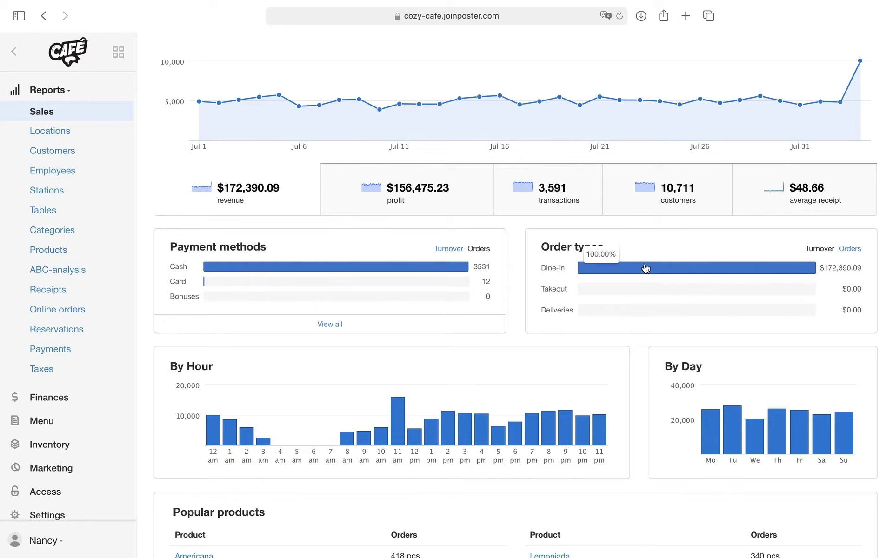
{"action": "left_click", "coordinate": [856, 250]}
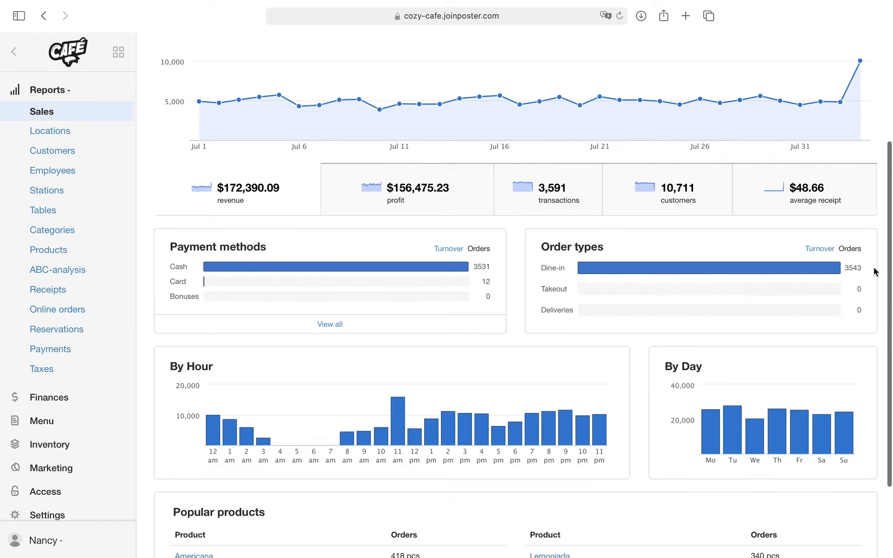
{"action": "scroll", "coordinate": [875, 272], "scroll_direction": "down", "scroll_amount": 3}
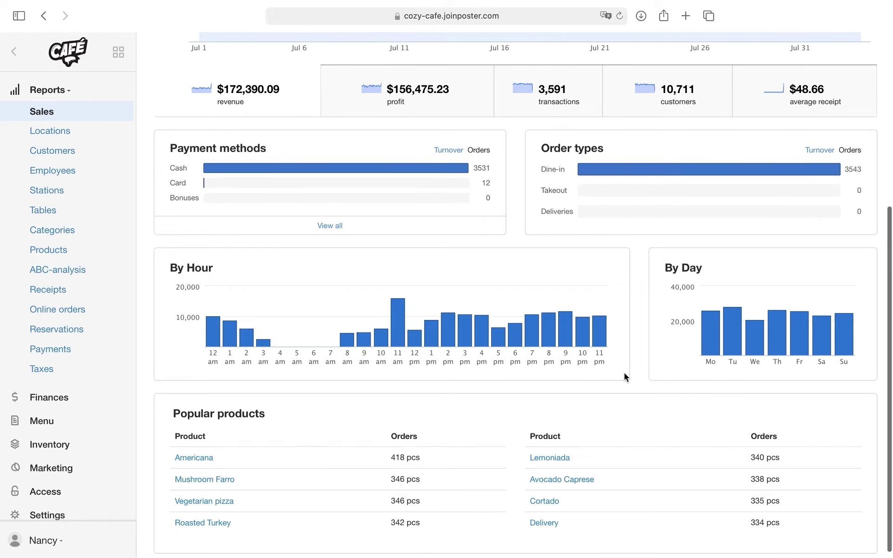
{"action": "scroll", "coordinate": [624, 377], "scroll_direction": "down", "scroll_amount": 1}
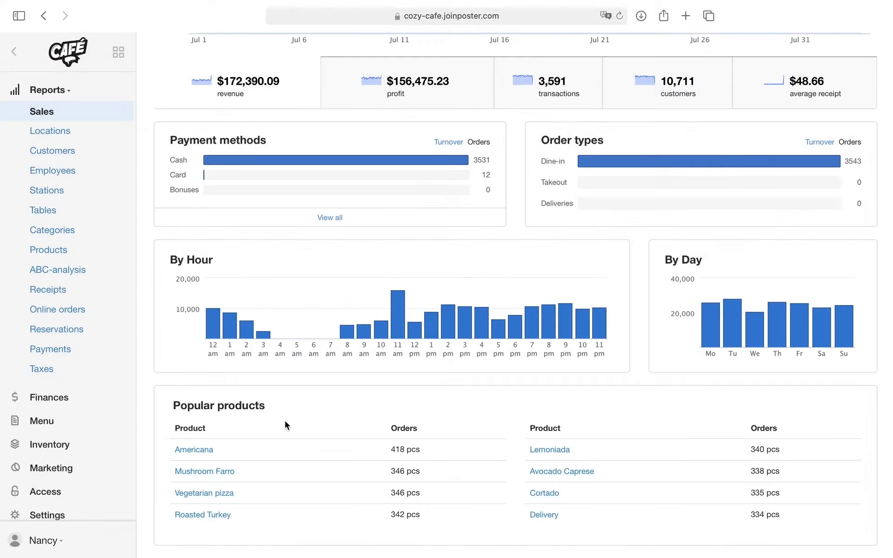
Open the Americana product's sales report from Popular products
{"action": "left_click", "coordinate": [209, 449]}
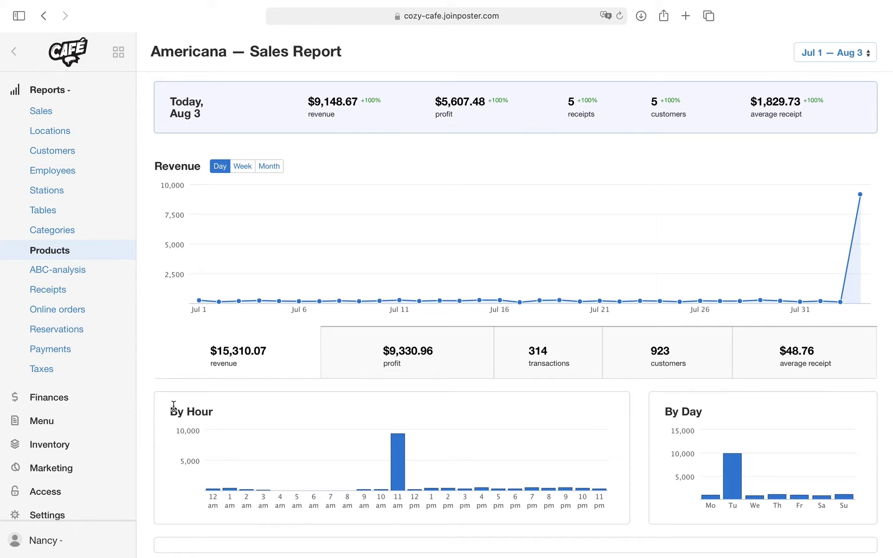
In the Products report, add a Quantity column and clear the Americana search
{"action": "left_click", "coordinate": [77, 251]}
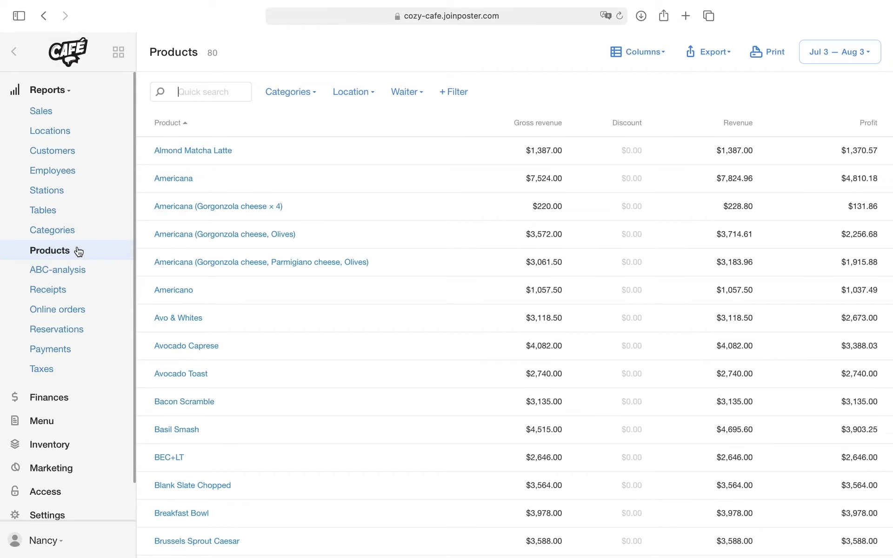
{"action": "left_click", "coordinate": [636, 54]}
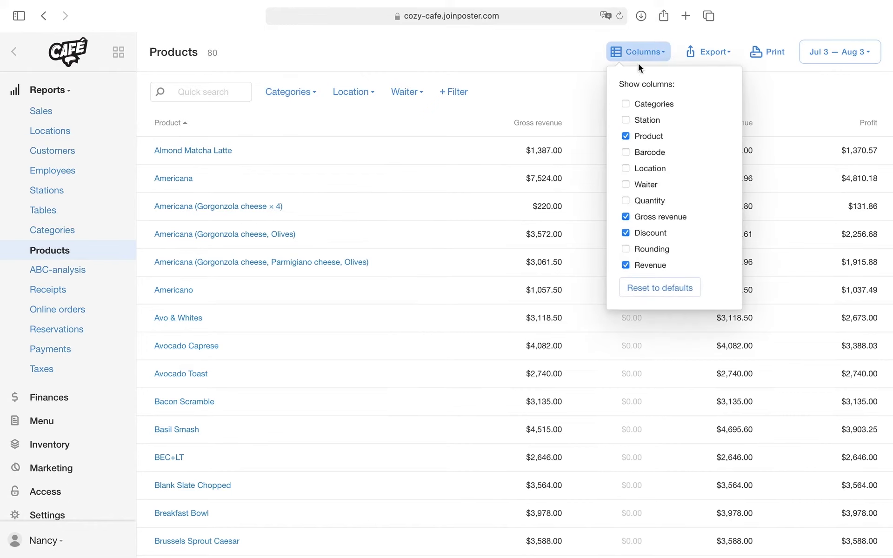
{"action": "left_click", "coordinate": [642, 203]}
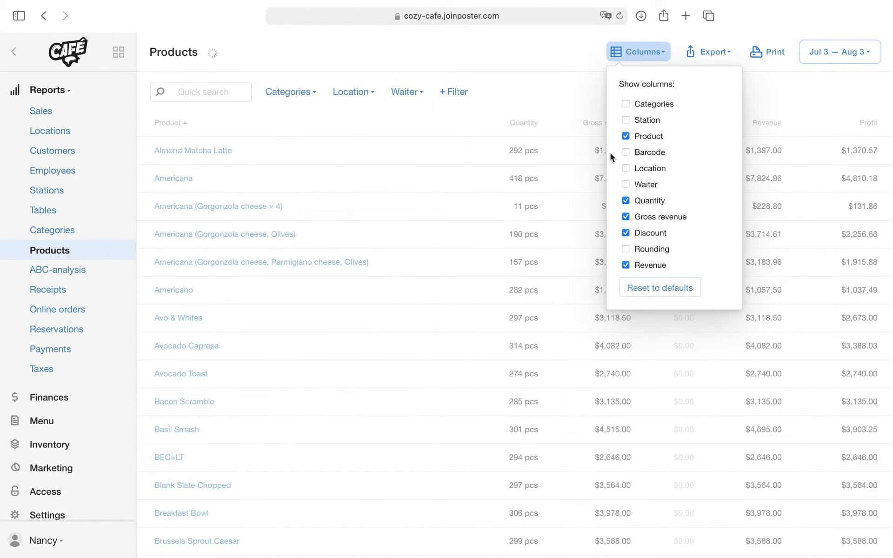
{"action": "left_click", "coordinate": [562, 99]}
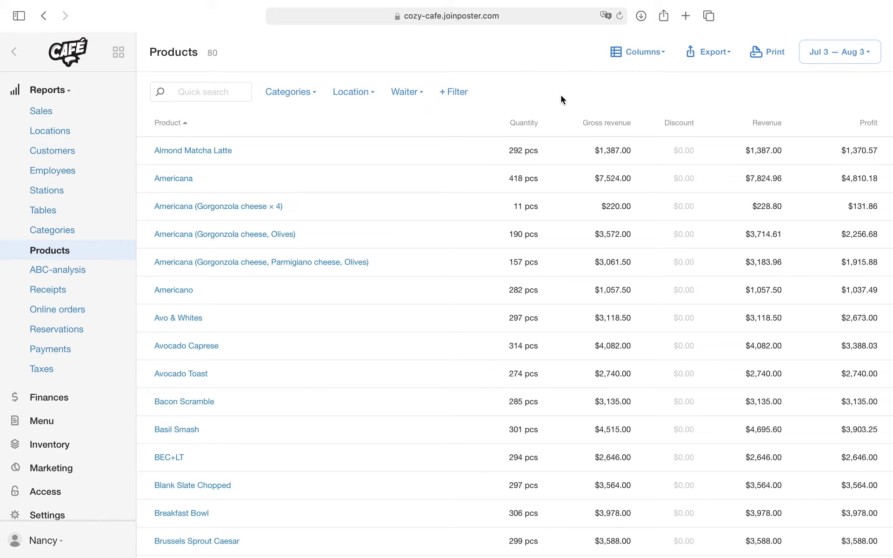
{"action": "left_click", "coordinate": [233, 90]}
{"action": "type", "text": "A"}
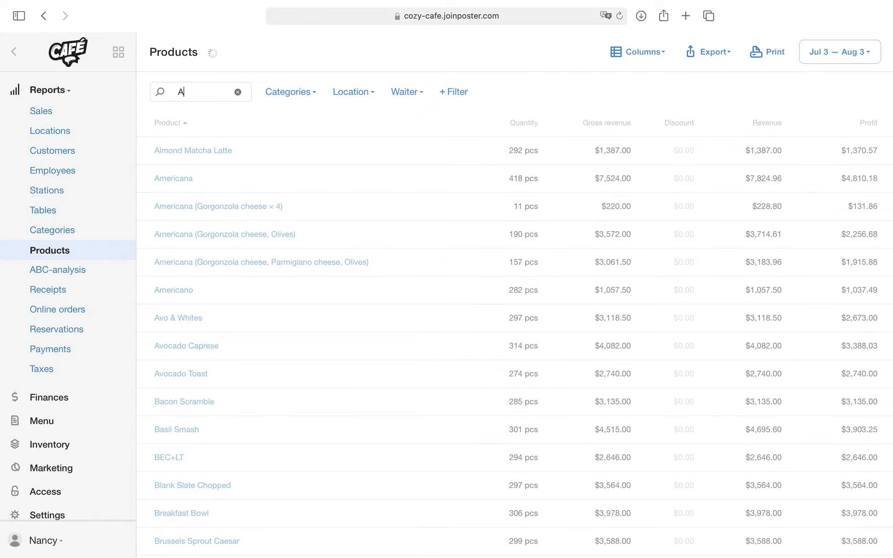
{"action": "type", "text": "mericana"}
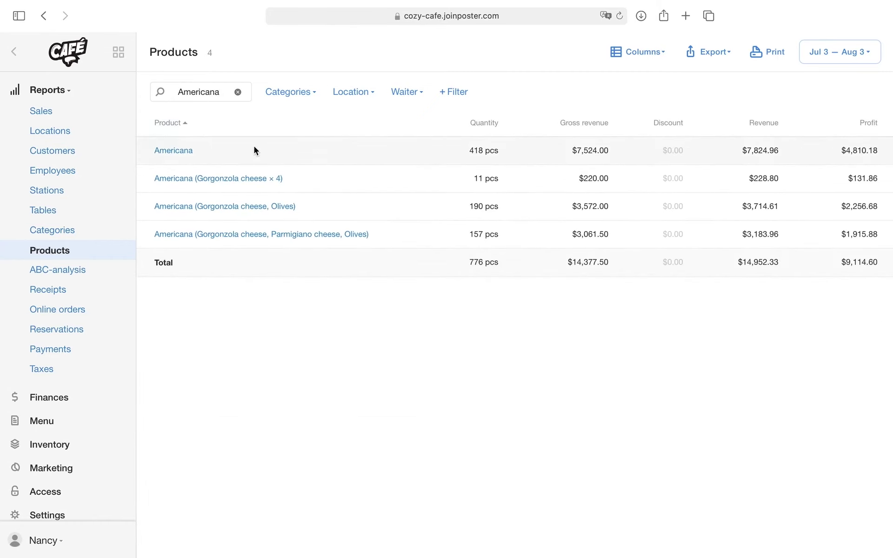
{"action": "double_click", "coordinate": [239, 95]}
{"action": "left_click", "coordinate": [239, 95]}
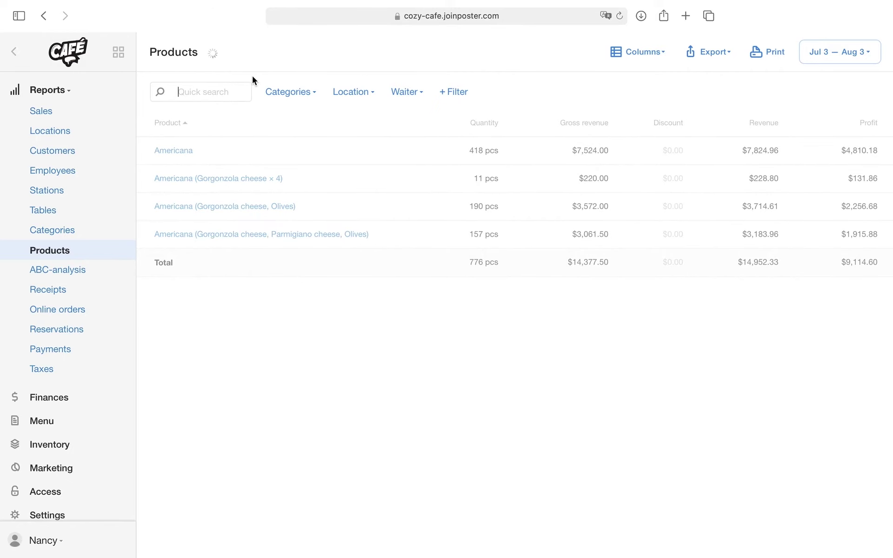
Filter products to Salads, Cozy Cafe and one waiter, then remove those three filters
{"action": "left_click", "coordinate": [270, 92]}
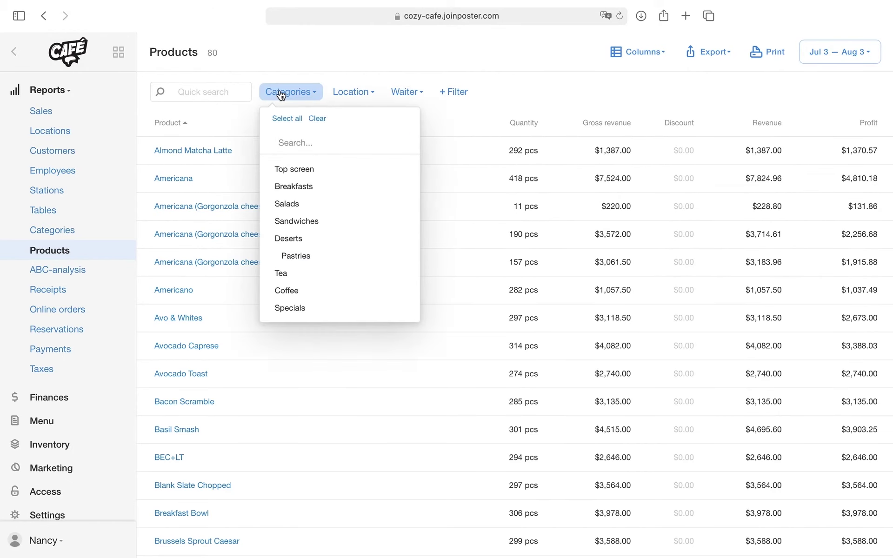
{"action": "left_click", "coordinate": [294, 207]}
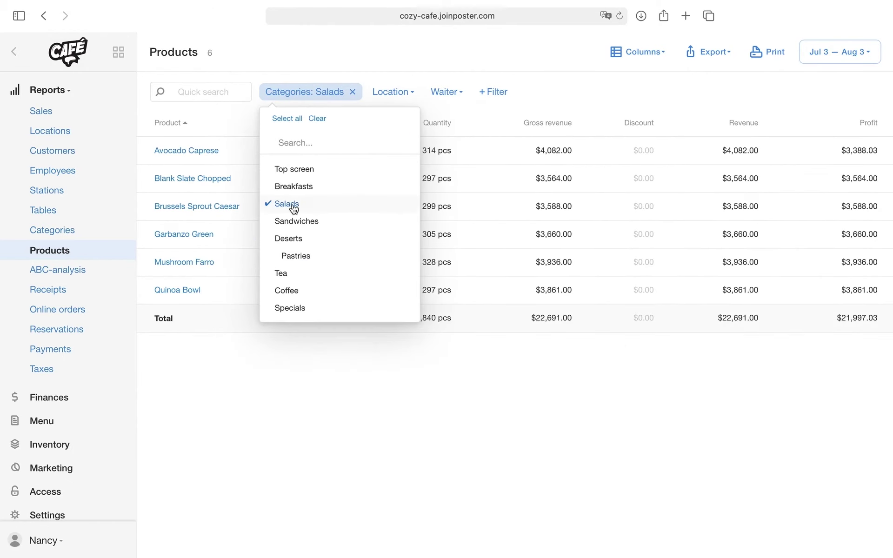
{"action": "left_click", "coordinate": [390, 91]}
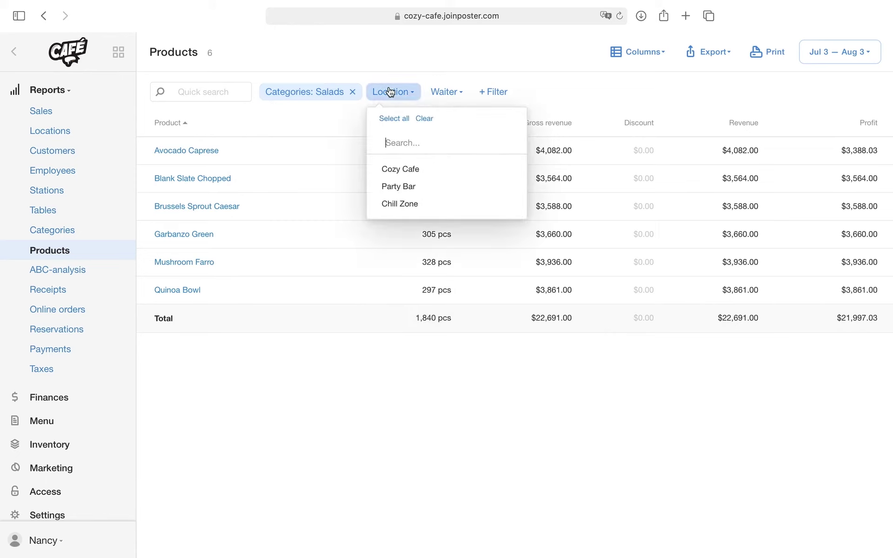
{"action": "left_click", "coordinate": [390, 173]}
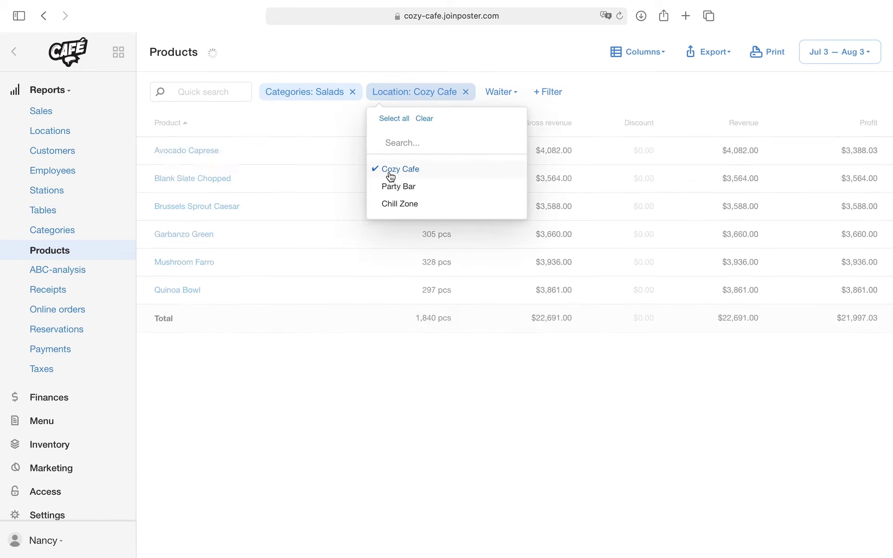
{"action": "left_click", "coordinate": [500, 94]}
{"action": "left_click", "coordinate": [513, 170]}
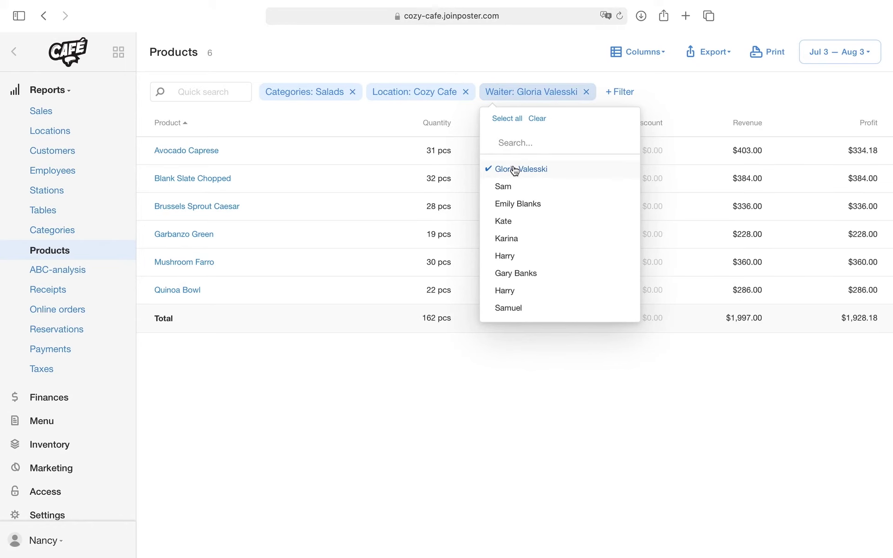
{"action": "left_click", "coordinate": [553, 82]}
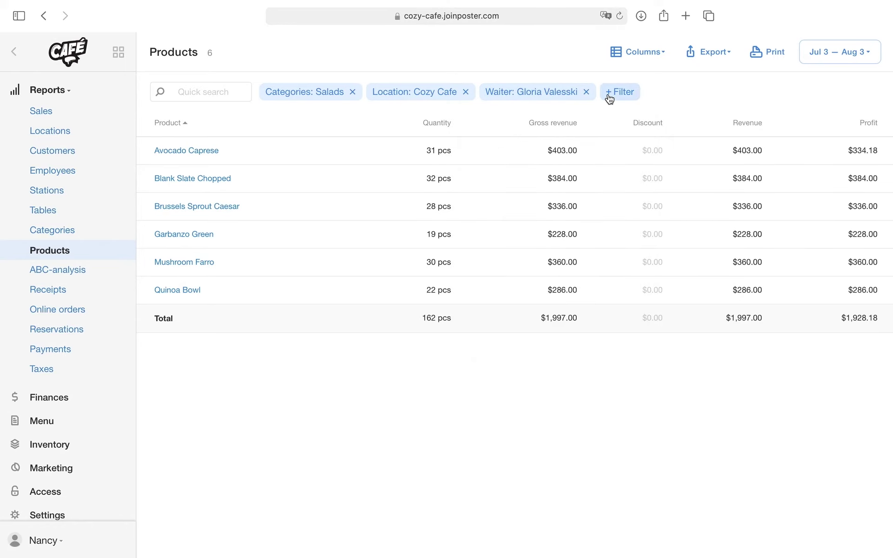
{"action": "left_click", "coordinate": [587, 92]}
{"action": "left_click", "coordinate": [466, 92]}
{"action": "left_click", "coordinate": [453, 91]}
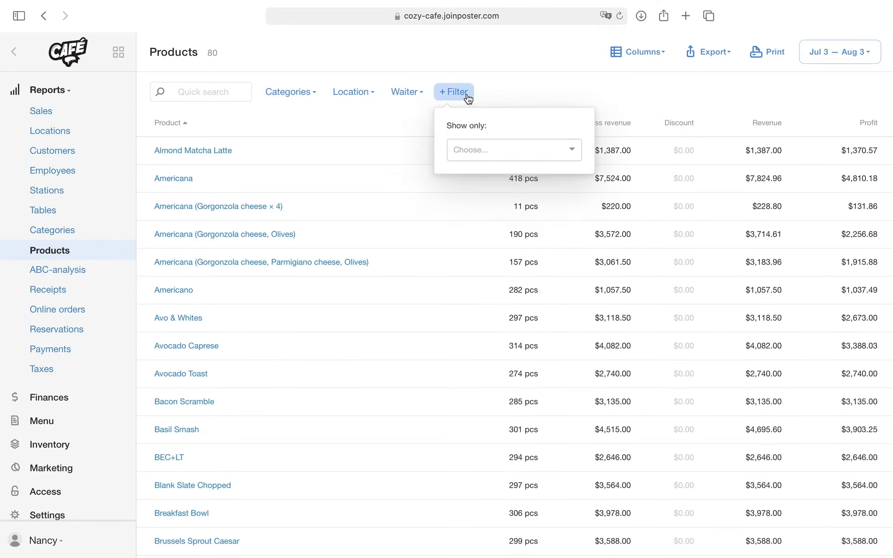
Filter products to Profit less than 0, then remove the filter to show all 80
{"action": "left_click", "coordinate": [480, 148]}
{"action": "scroll", "coordinate": [489, 209], "scroll_direction": "down", "scroll_amount": 3}
{"action": "scroll", "coordinate": [490, 241], "scroll_direction": "down", "scroll_amount": 1}
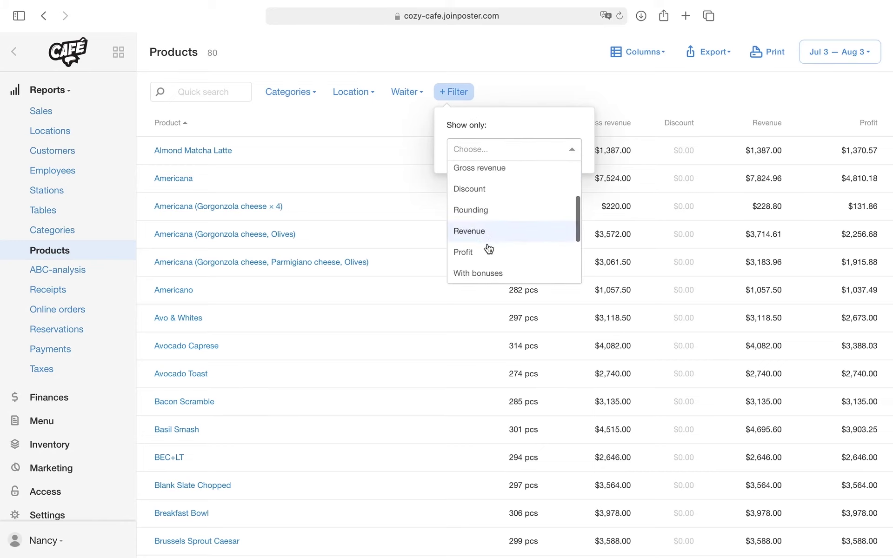
{"action": "left_click", "coordinate": [487, 251]}
{"action": "left_click", "coordinate": [497, 181]}
{"action": "left_click", "coordinate": [488, 264]}
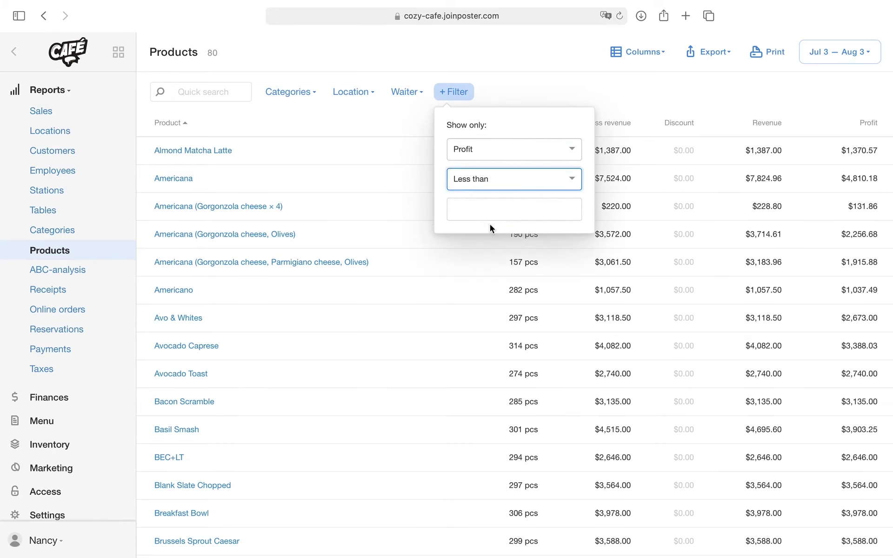
{"action": "left_click", "coordinate": [490, 210]}
{"action": "type", "text": "0"}
{"action": "key", "text": "Return"}
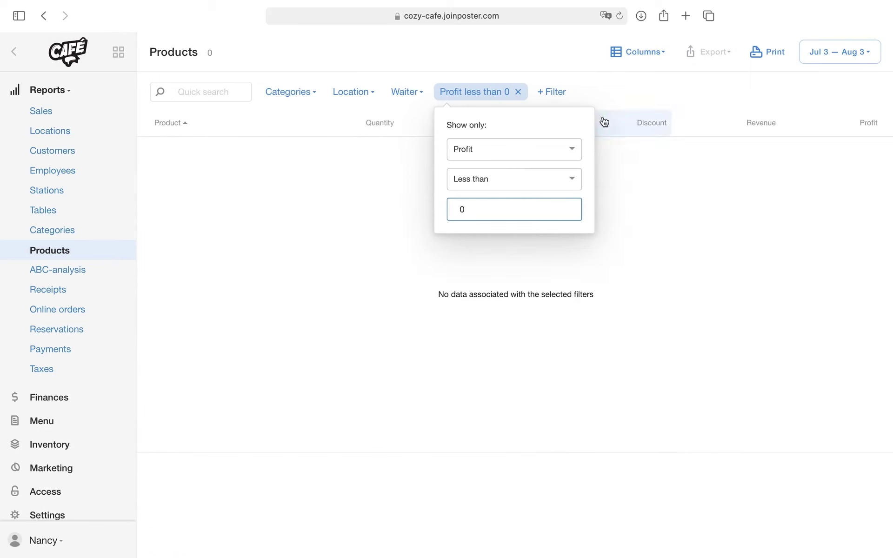
{"action": "left_click", "coordinate": [622, 91]}
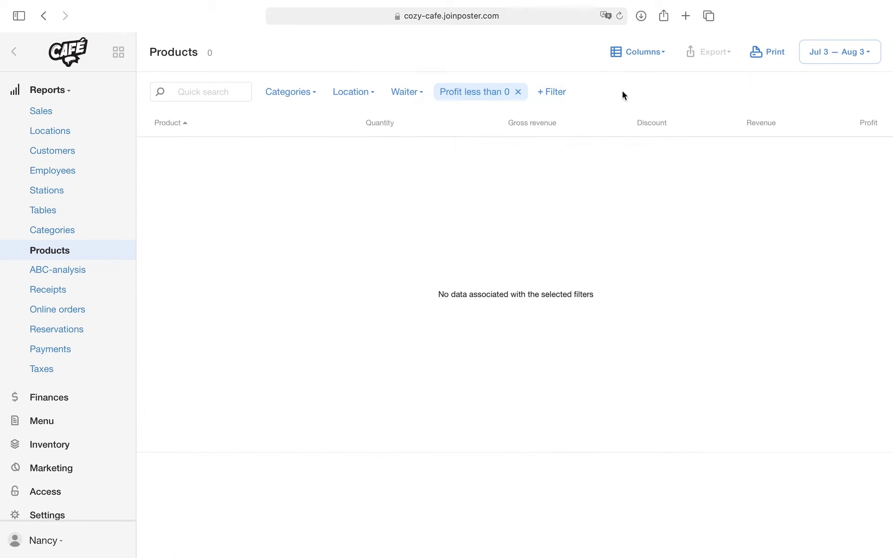
{"action": "left_click", "coordinate": [519, 92]}
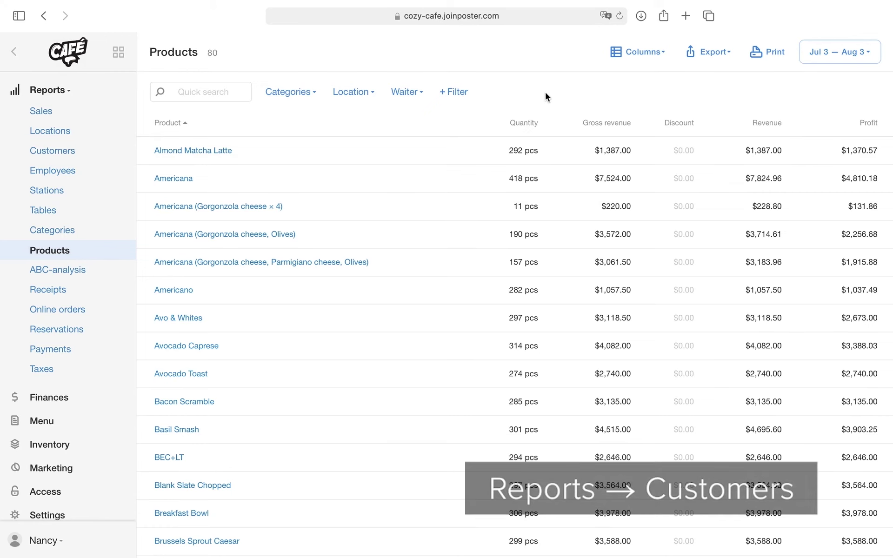
Show the By Bonus and Group columns in the Customers report table
{"action": "left_click", "coordinate": [74, 160]}
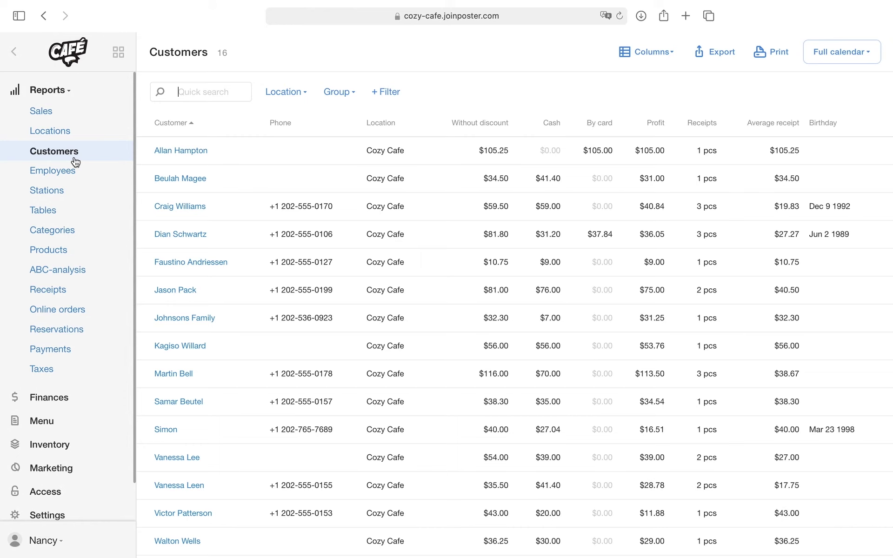
{"action": "left_click", "coordinate": [635, 57]}
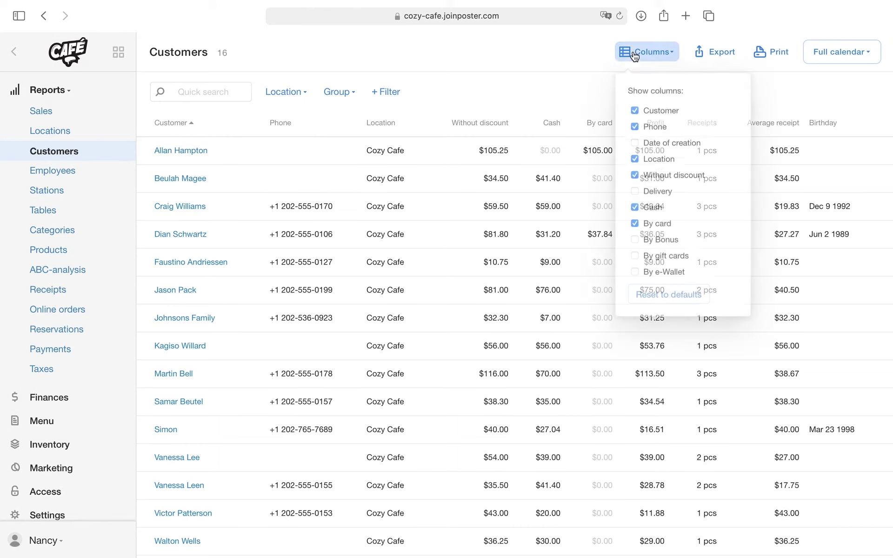
{"action": "left_click", "coordinate": [657, 238]}
{"action": "scroll", "coordinate": [657, 235], "scroll_direction": "down", "scroll_amount": 5}
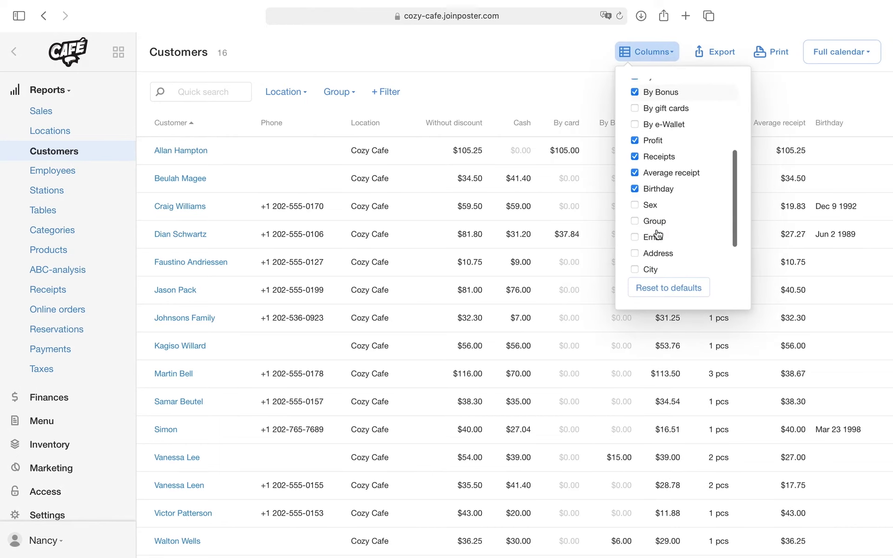
{"action": "left_click", "coordinate": [658, 221]}
{"action": "scroll", "coordinate": [658, 216], "scroll_direction": "down", "scroll_amount": 3}
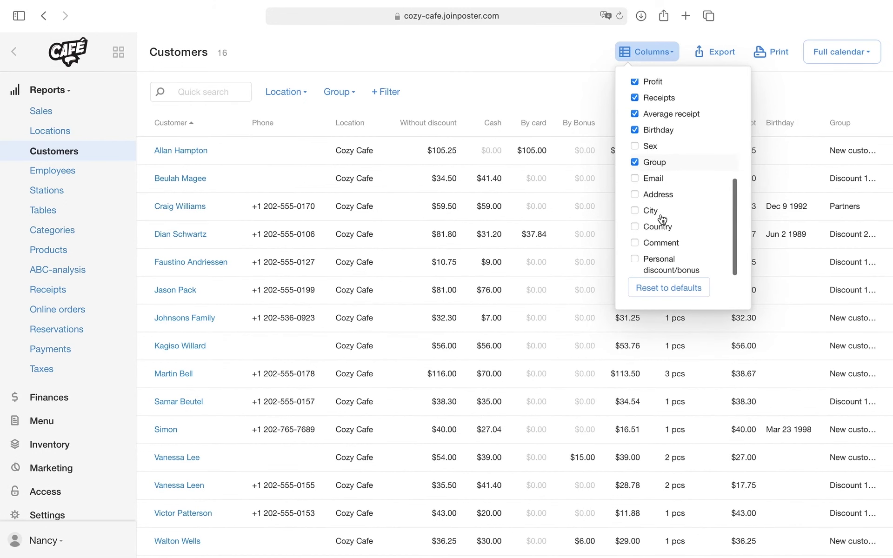
{"action": "left_click", "coordinate": [566, 95]}
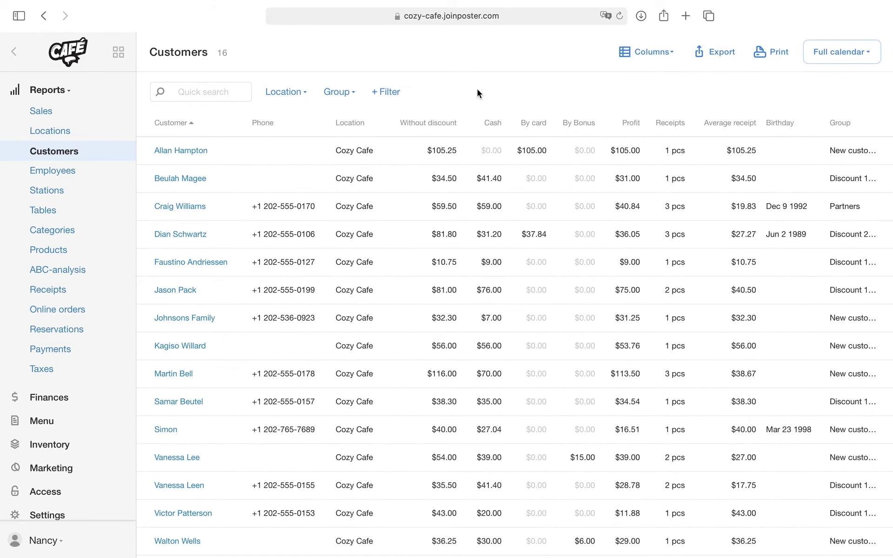
Filter customers to the New customers group and open the customer born Mar 23 1998
{"action": "left_click", "coordinate": [356, 92]}
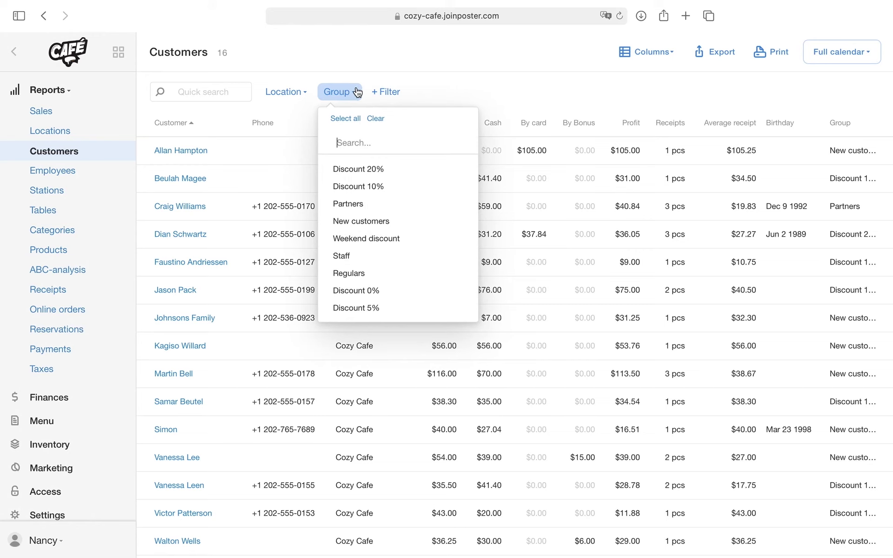
{"action": "left_click", "coordinate": [361, 224]}
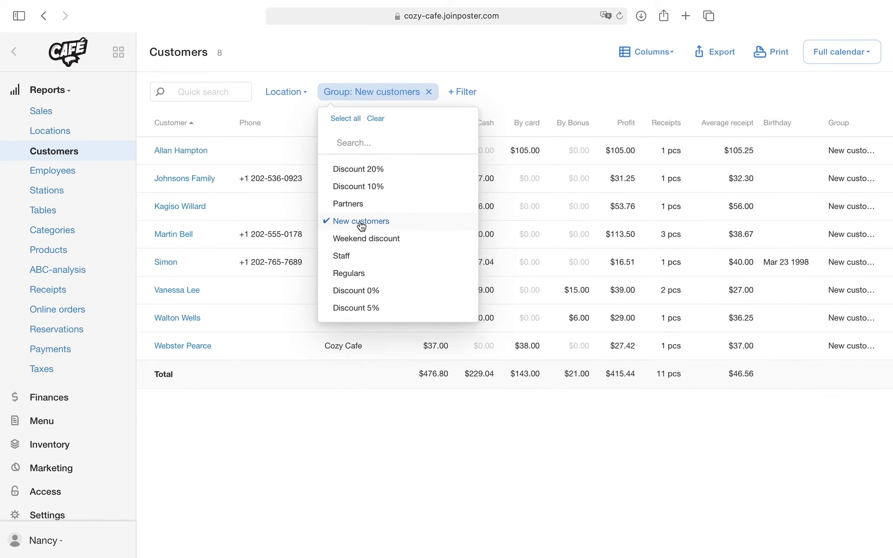
{"action": "left_click", "coordinate": [520, 69]}
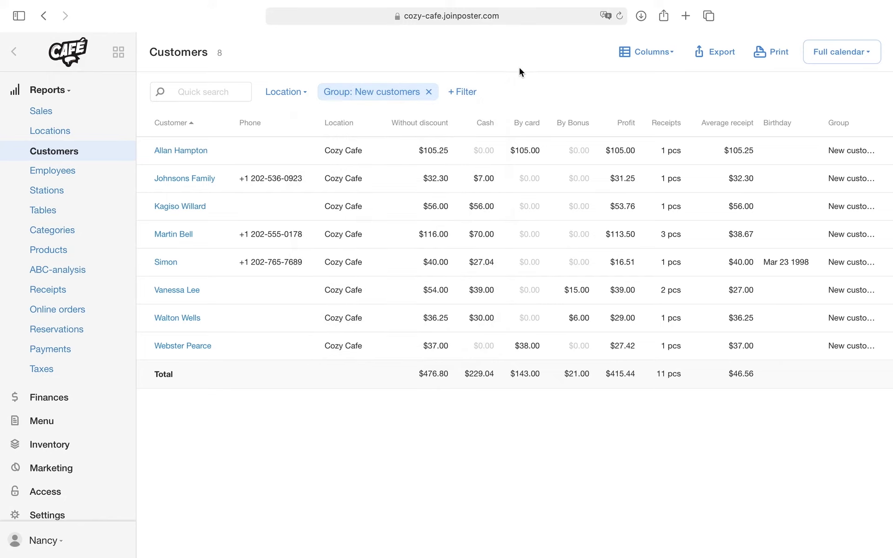
{"action": "left_click", "coordinate": [160, 265]}
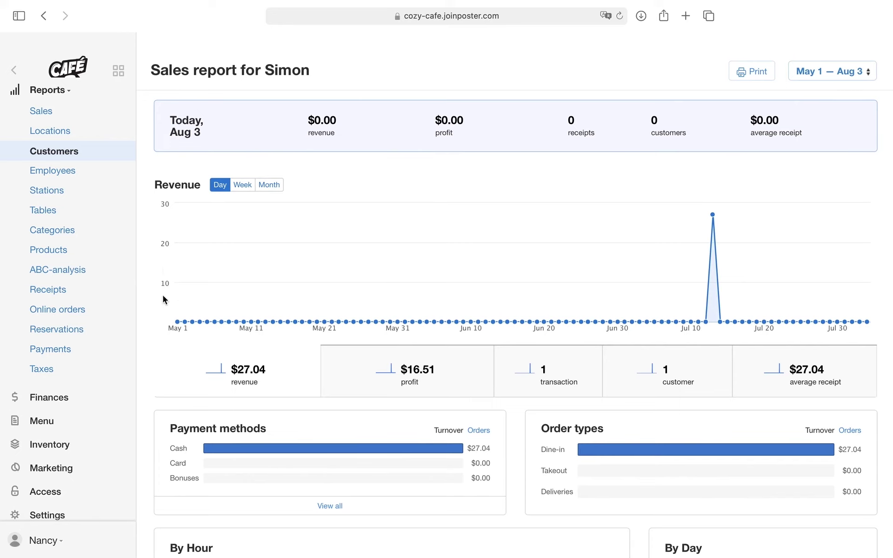
{"action": "scroll", "coordinate": [161, 319], "scroll_direction": "down", "scroll_amount": 5}
{"action": "scroll", "coordinate": [162, 323], "scroll_direction": "down", "scroll_amount": 3}
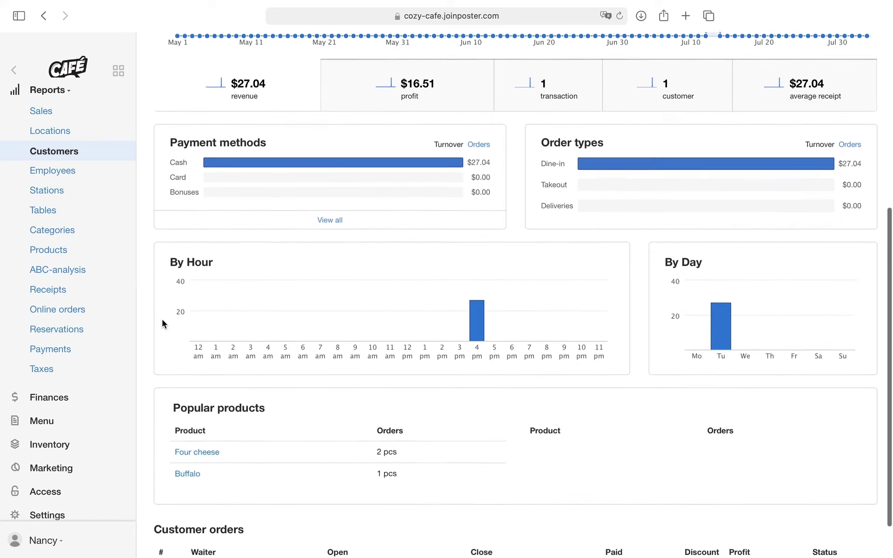
{"action": "scroll", "coordinate": [161, 322], "scroll_direction": "down", "scroll_amount": 2}
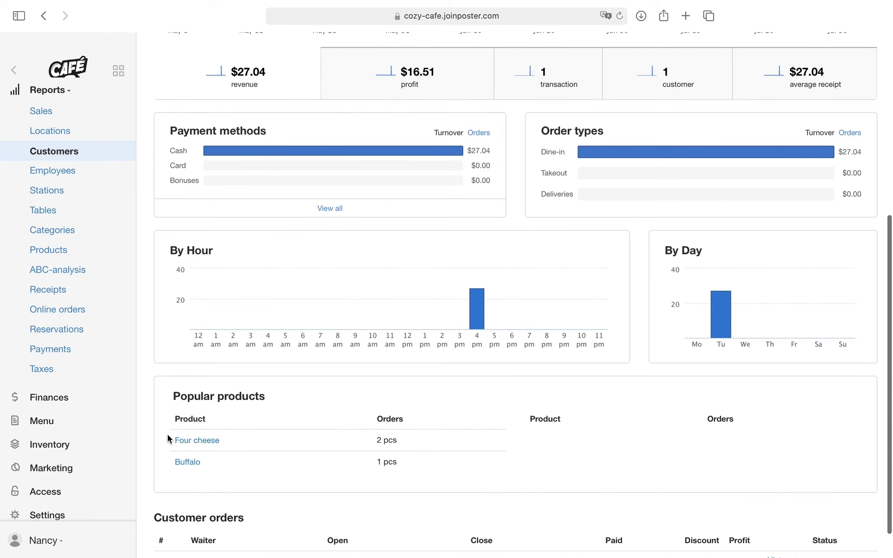
{"action": "scroll", "coordinate": [168, 435], "scroll_direction": "down", "scroll_amount": 1}
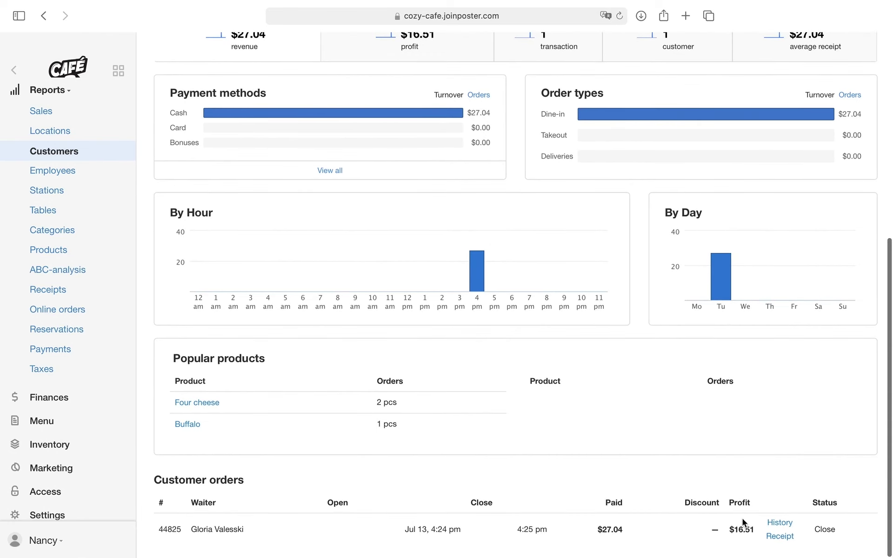
View the history and receipt of order 44825, then go to the Tables report
{"action": "left_click", "coordinate": [780, 522]}
{"action": "scroll", "coordinate": [782, 524], "scroll_direction": "down", "scroll_amount": 2}
{"action": "scroll", "coordinate": [783, 525], "scroll_direction": "down", "scroll_amount": 2}
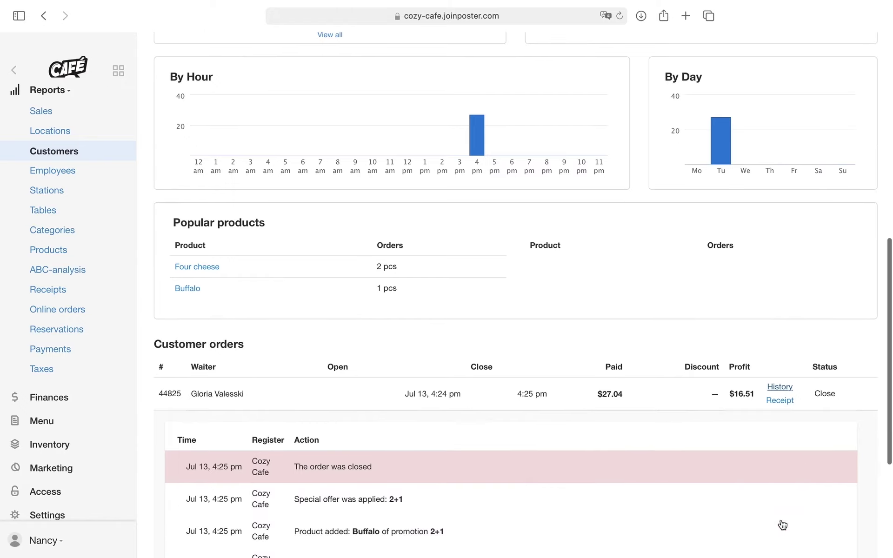
{"action": "scroll", "coordinate": [782, 525], "scroll_direction": "down", "scroll_amount": 3}
{"action": "scroll", "coordinate": [782, 524], "scroll_direction": "down", "scroll_amount": 1}
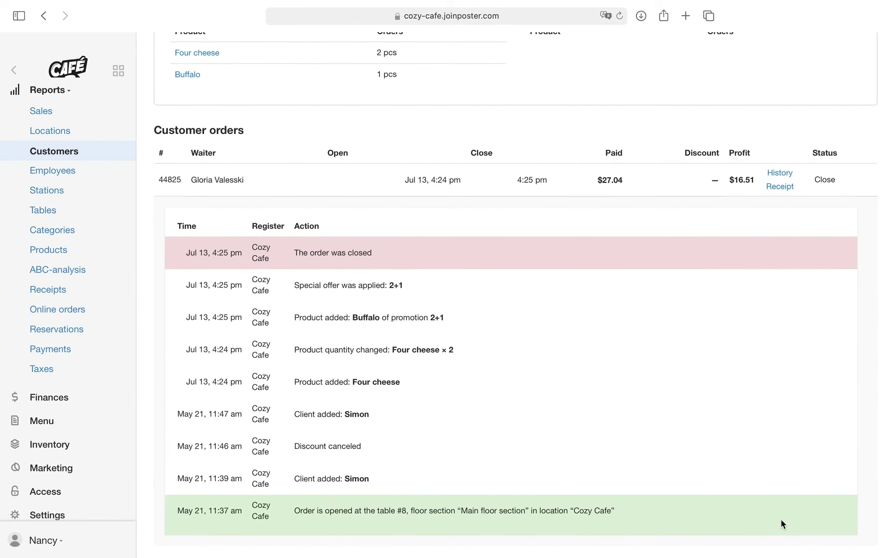
{"action": "left_click", "coordinate": [781, 188]}
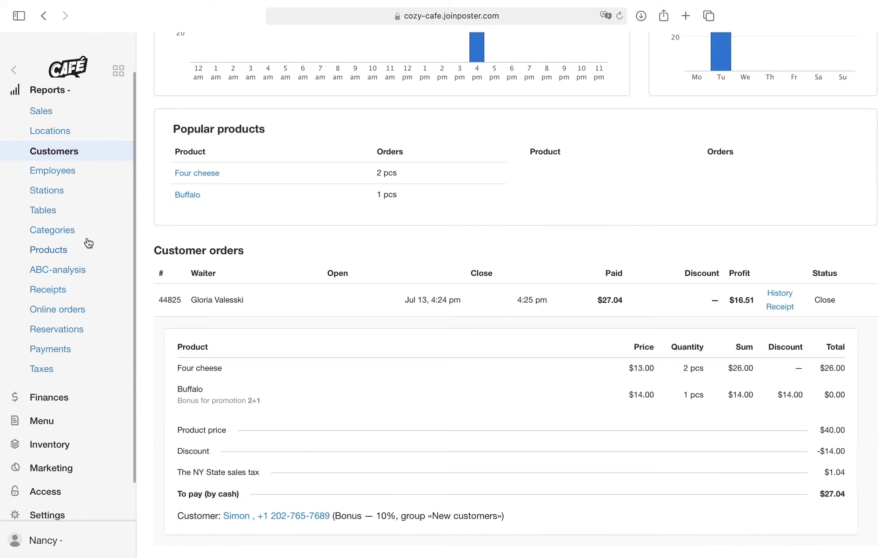
{"action": "left_click", "coordinate": [73, 217]}
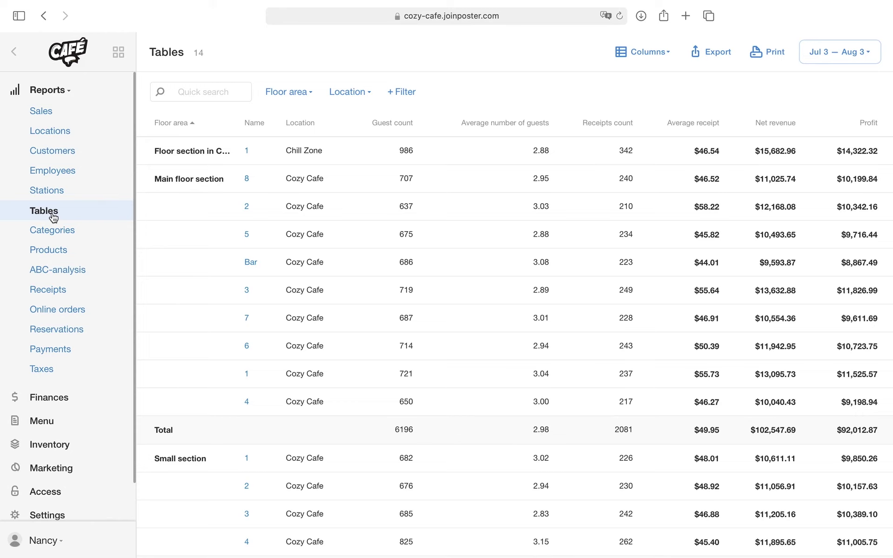
Filter the Tables report to the Main floor section floor area
{"action": "left_click", "coordinate": [288, 97]}
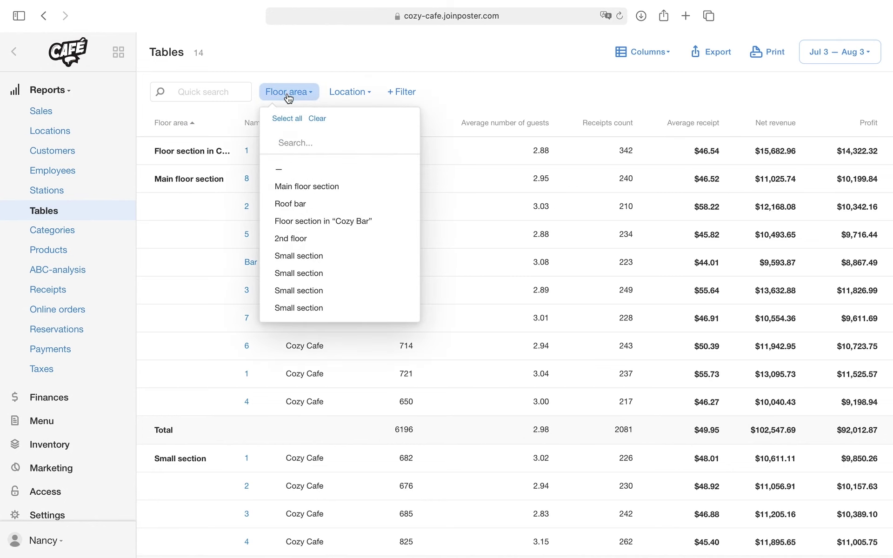
{"action": "left_click", "coordinate": [325, 187]}
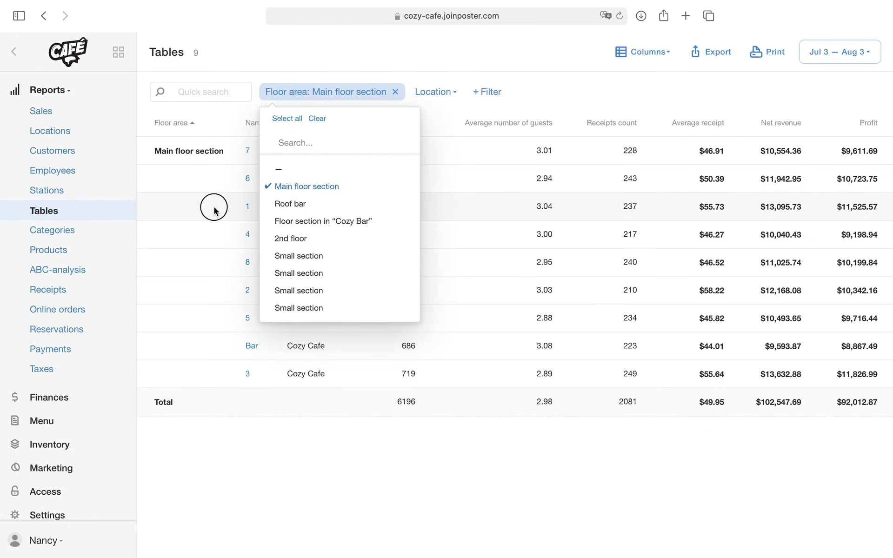
{"action": "left_click", "coordinate": [214, 206]}
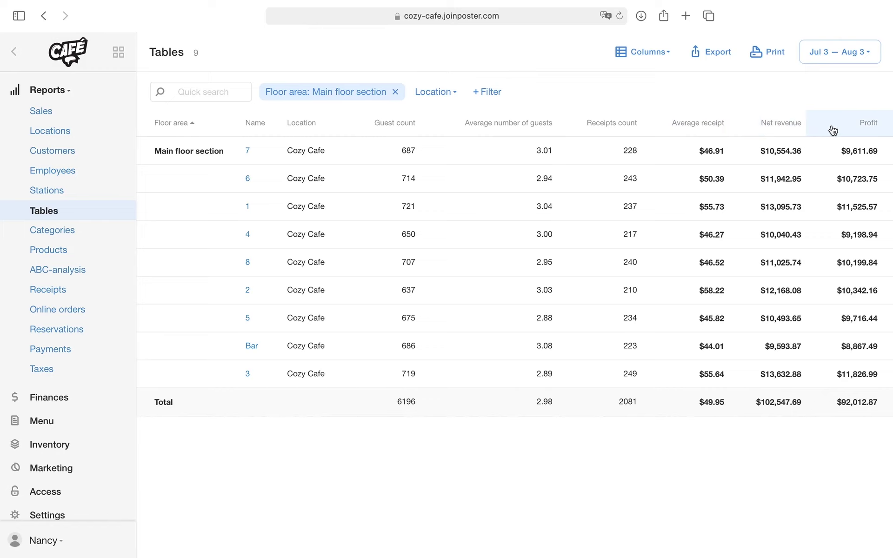
Open table 6's individual sales report
{"action": "left_click", "coordinate": [248, 180]}
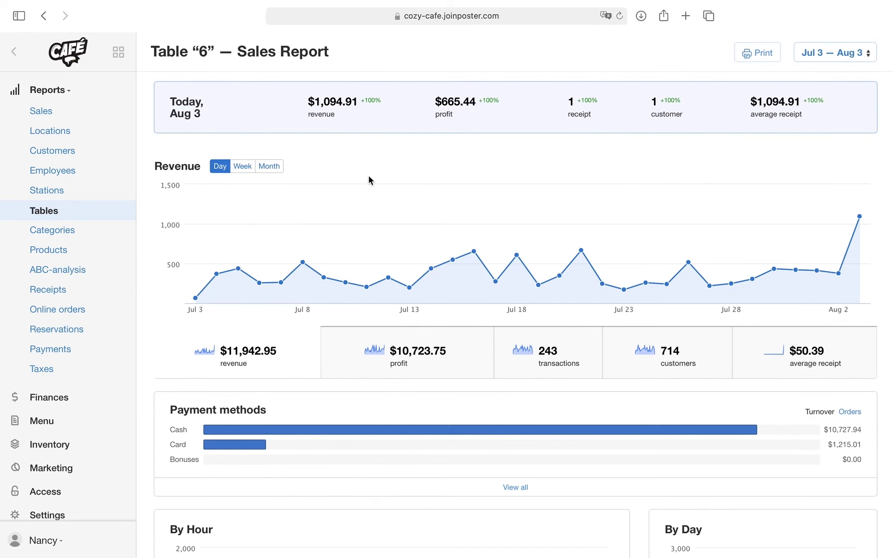